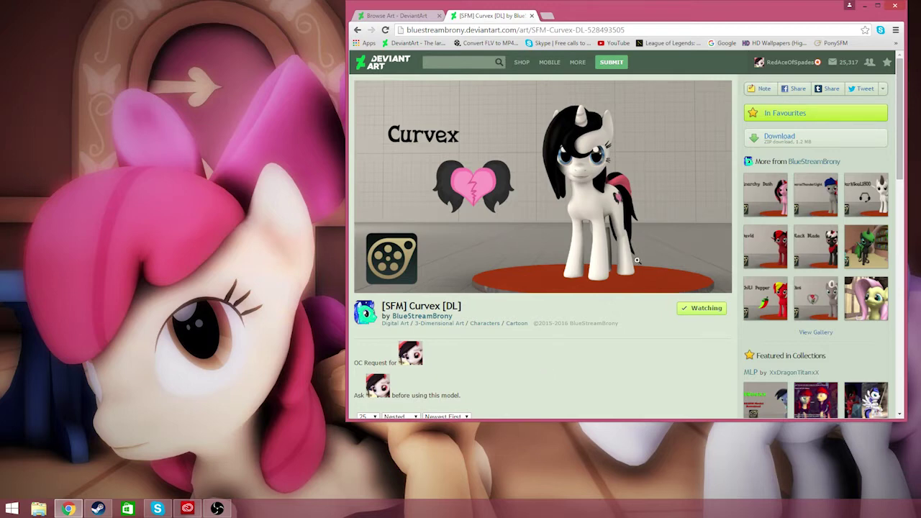
- Download the Curvex model zip, copy it onto the desktop, and close Chrome
click(782, 139)
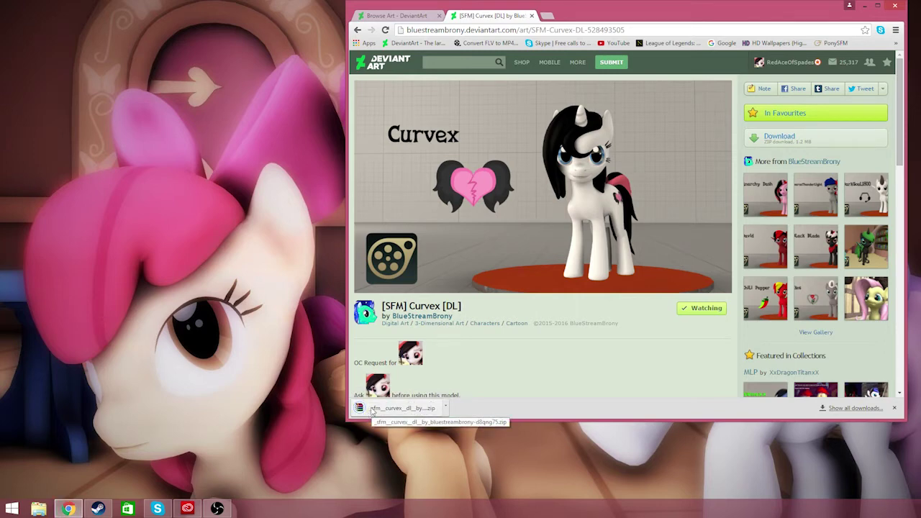
mouse_move(369, 414)
mouse_down()
mouse_move(237, 340)
mouse_move(196, 328)
mouse_up()
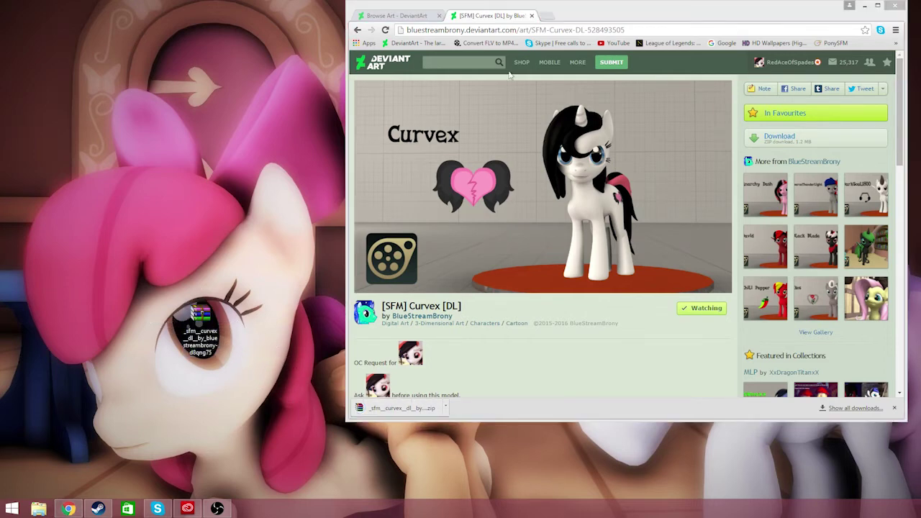
click(533, 15)
click(439, 15)
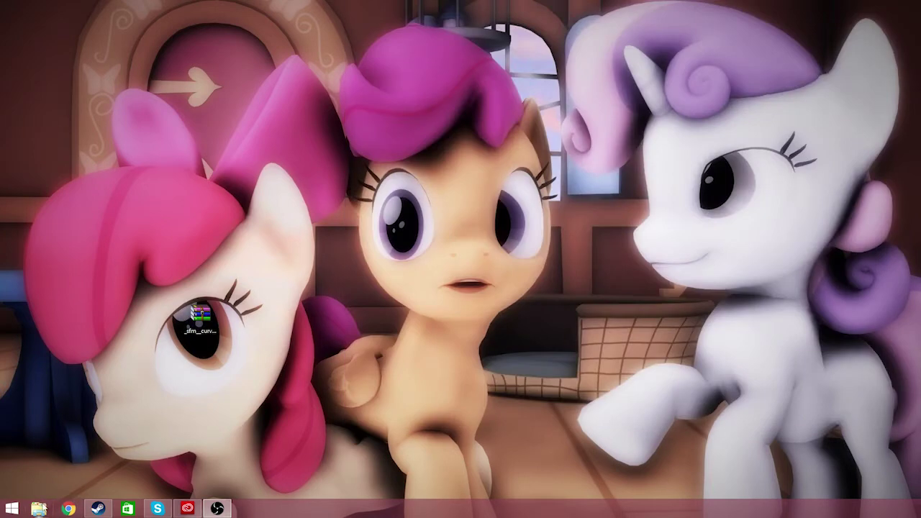
- Open File Explorer, enlarge its window, and show Local Disk (C:)
click(40, 507)
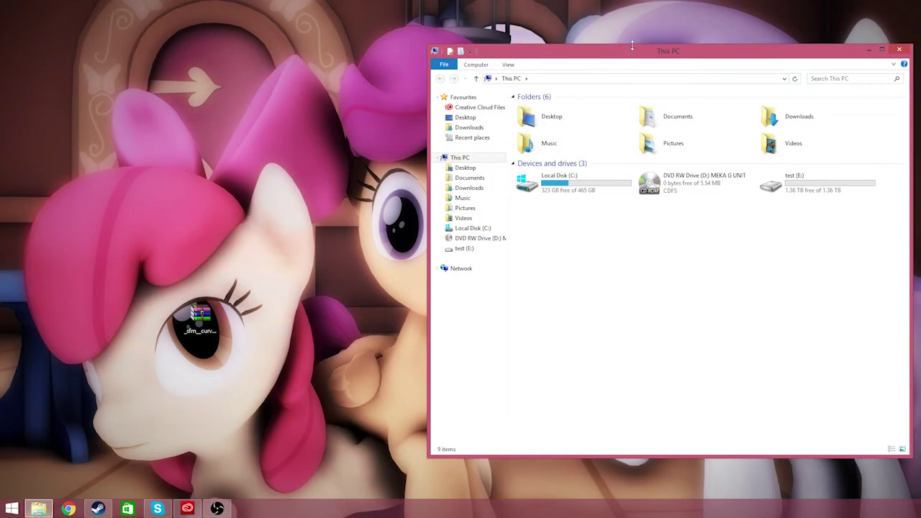
drag(604, 51, 500, 22)
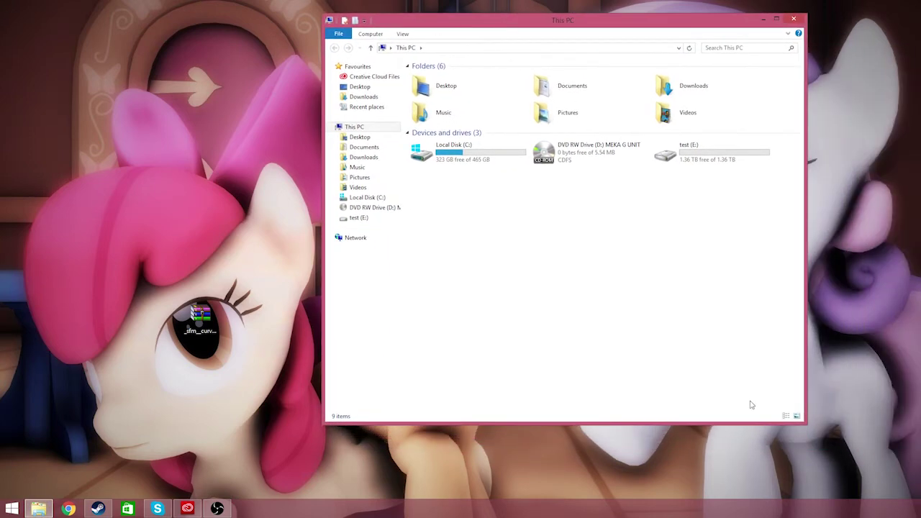
drag(805, 422, 888, 449)
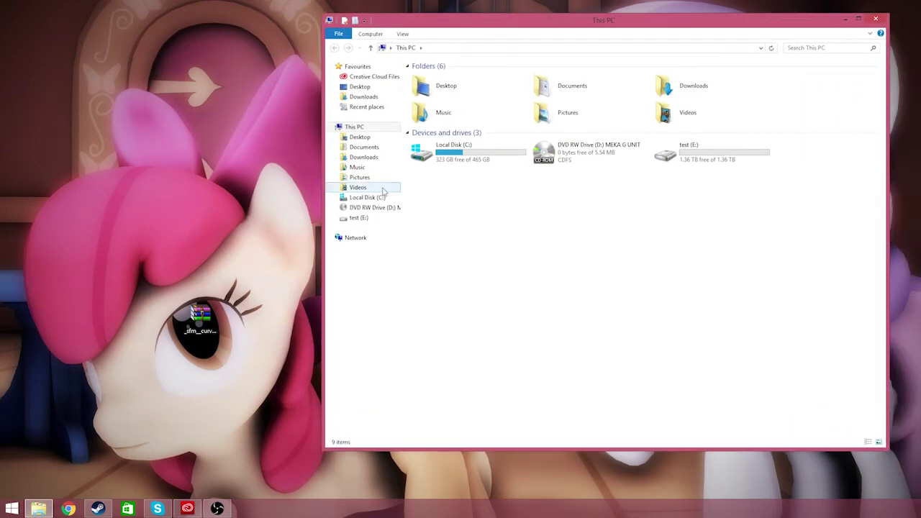
click(358, 129)
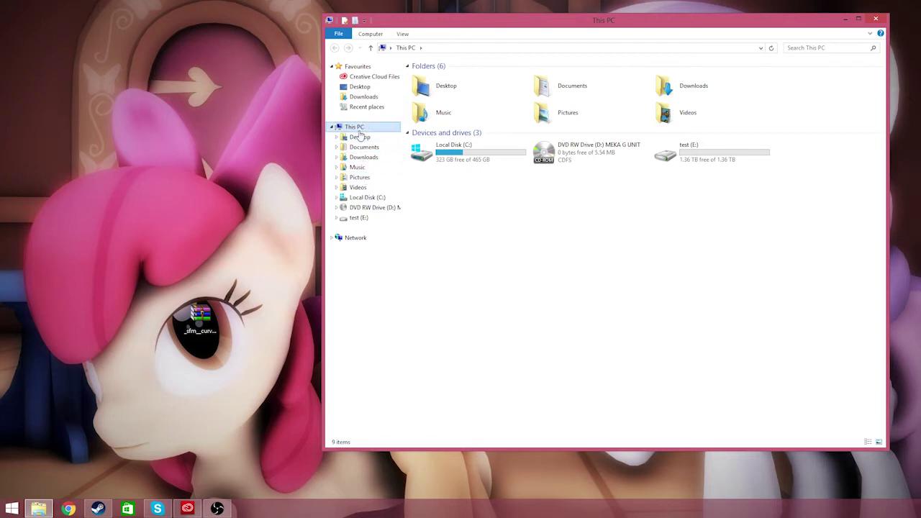
click(360, 200)
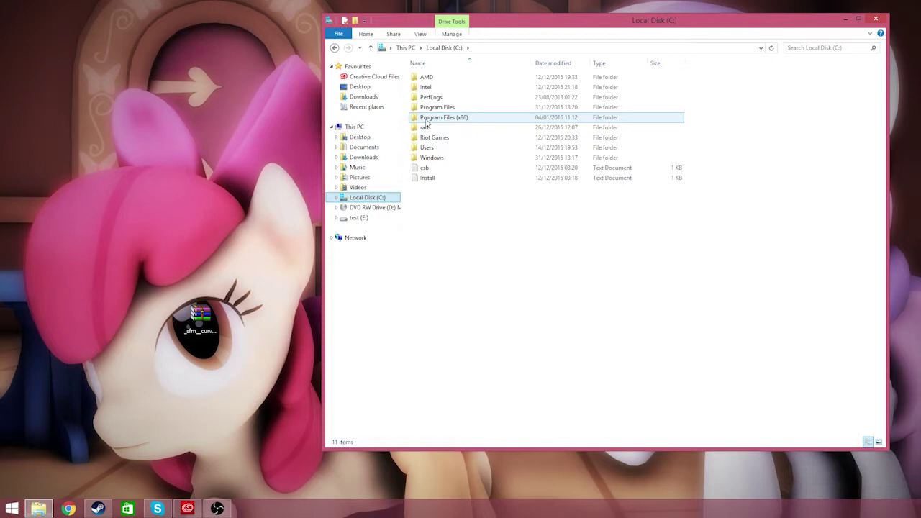
- Browse Program Files (x86)\Steam\steamapps\common\SourceFilmmaker\game into the usermod folder
double_click(477, 120)
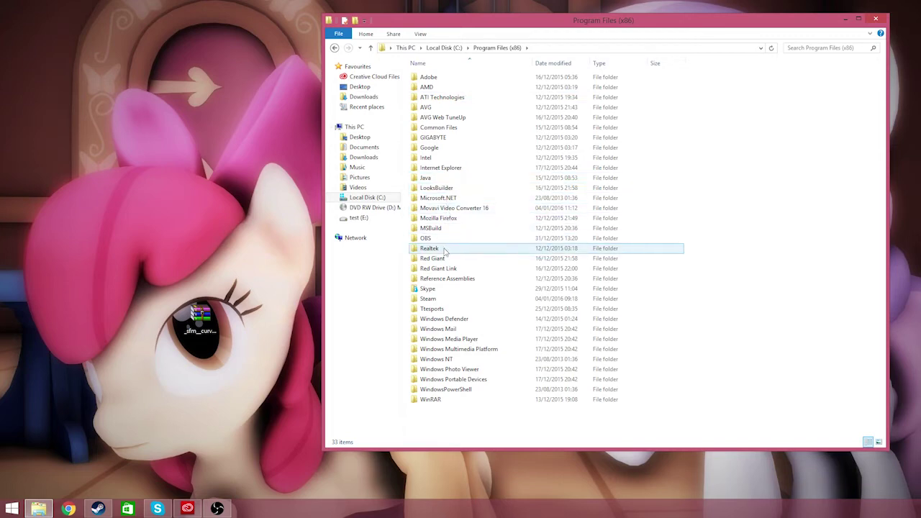
double_click(426, 300)
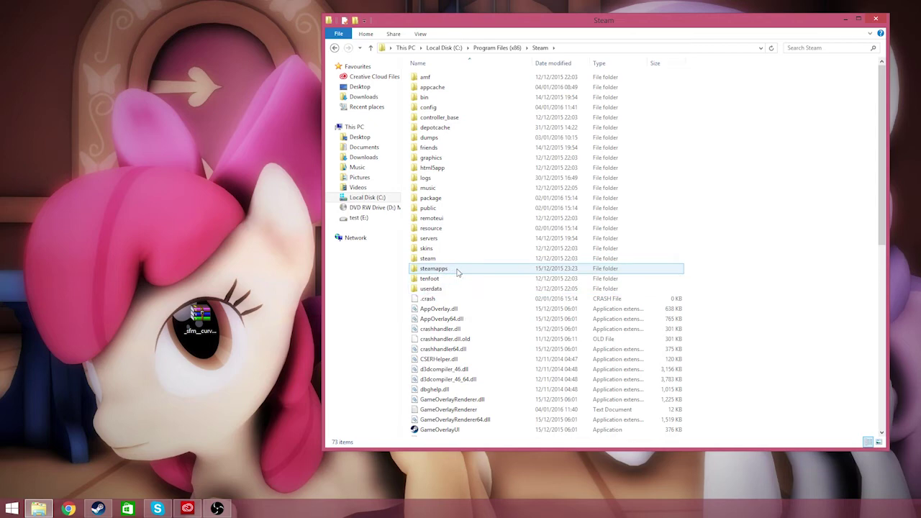
double_click(456, 271)
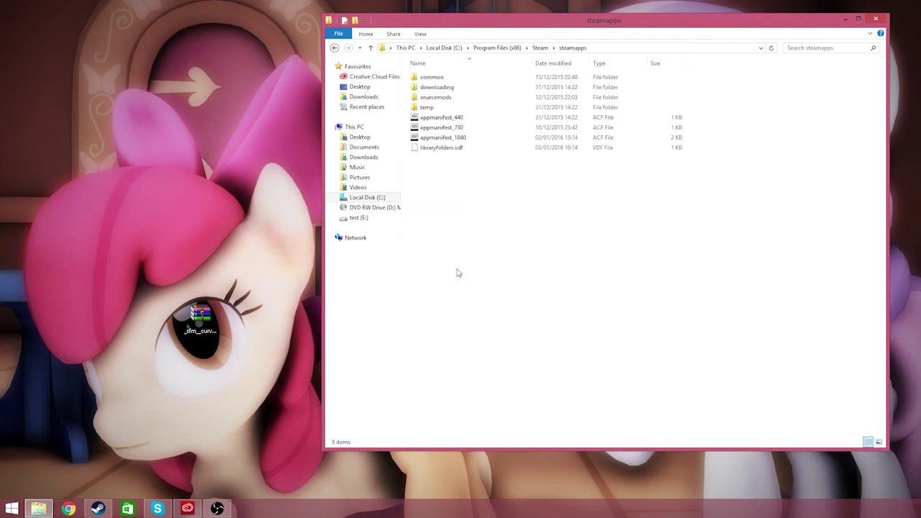
double_click(447, 80)
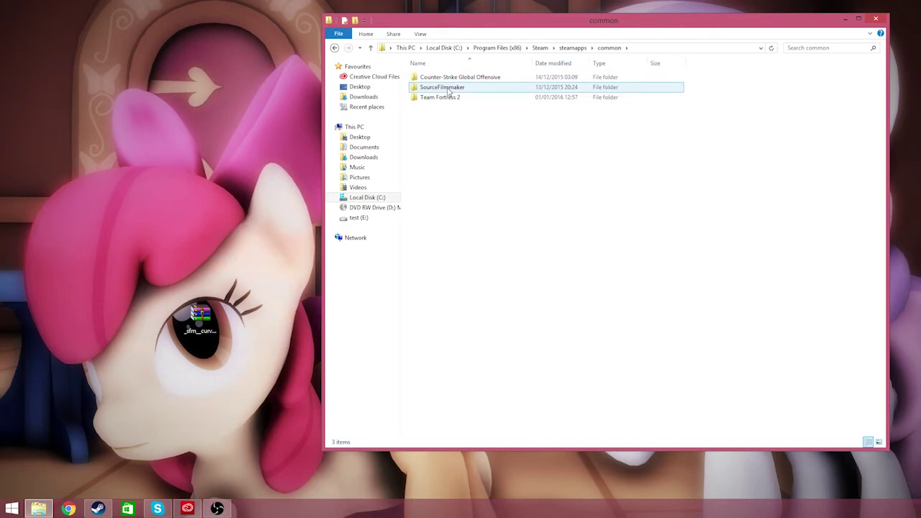
double_click(448, 88)
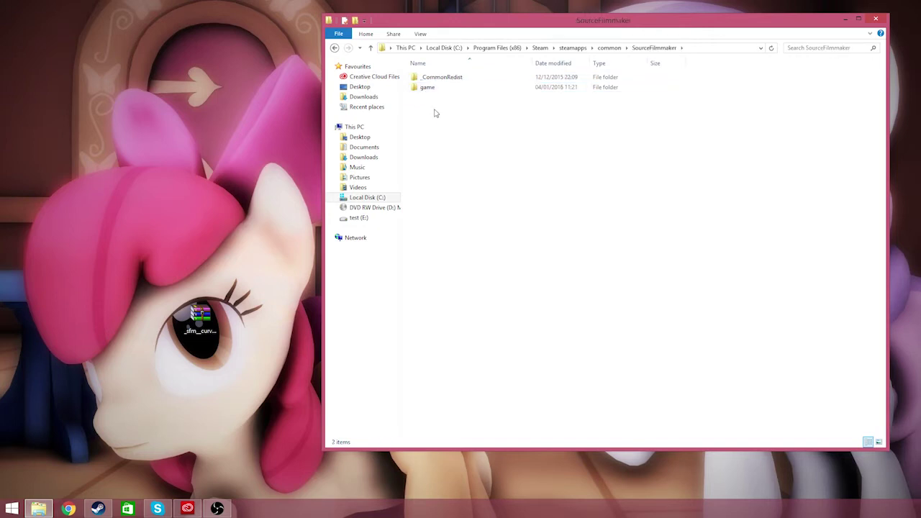
click(426, 91)
double_click(426, 90)
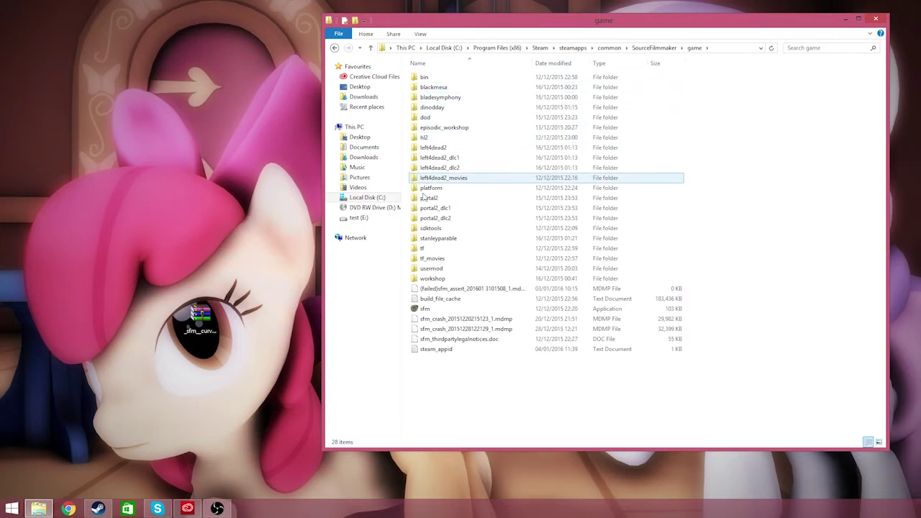
double_click(430, 273)
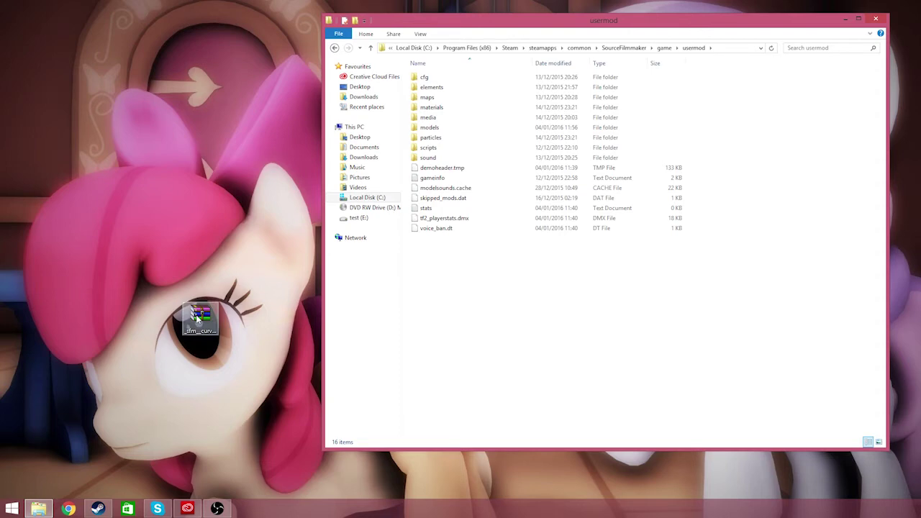
- Open the Curvex zip in WinRAR and copy its materials and models folders into usermod
double_click(199, 310)
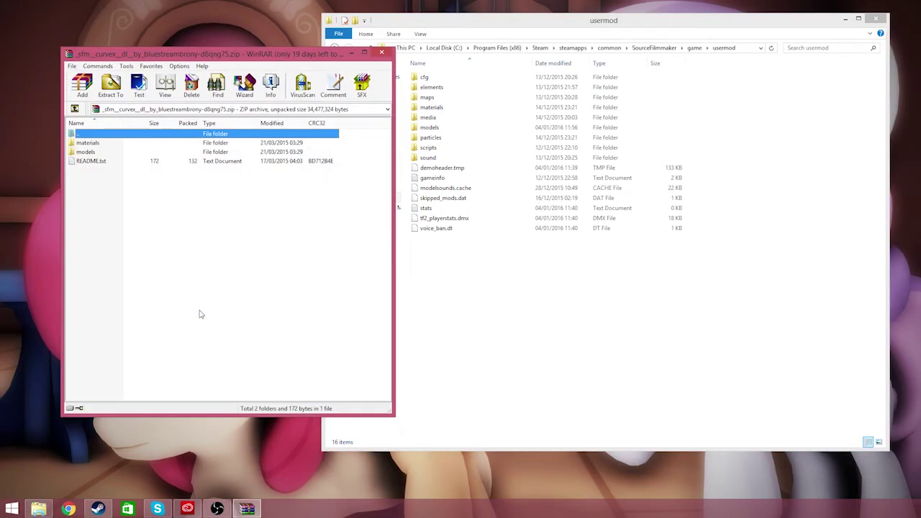
drag(293, 56, 245, 15)
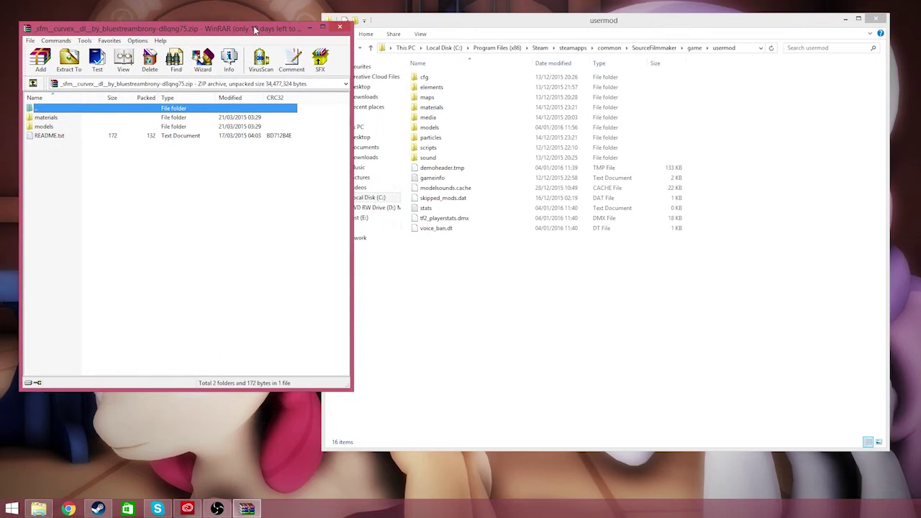
drag(540, 20, 562, 12)
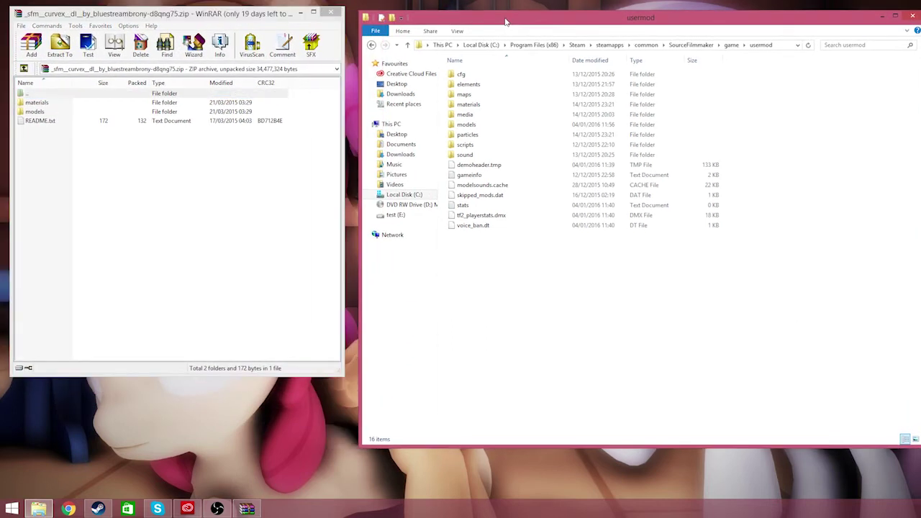
click(45, 105)
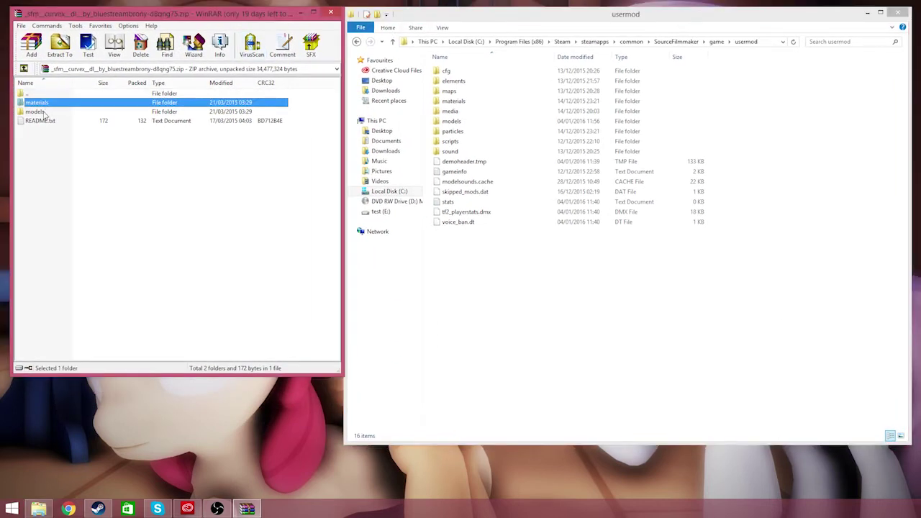
shift+click(43, 112)
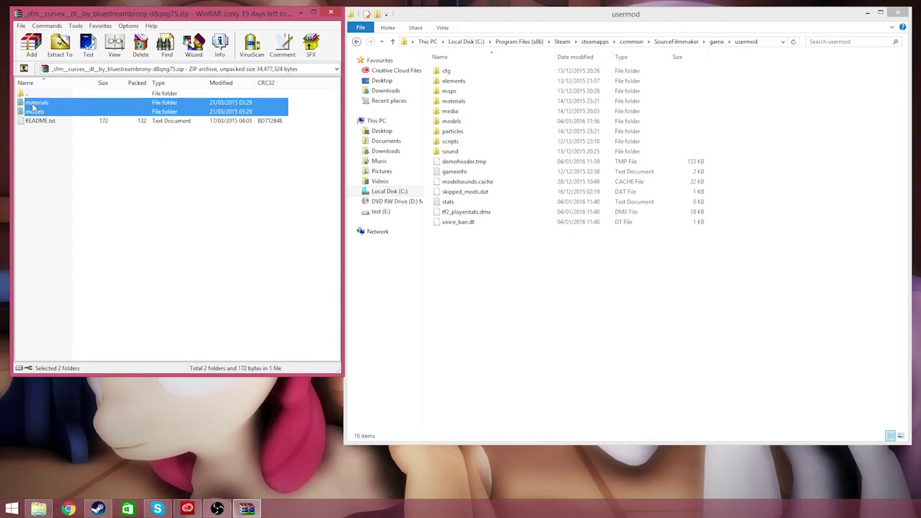
drag(33, 107, 541, 294)
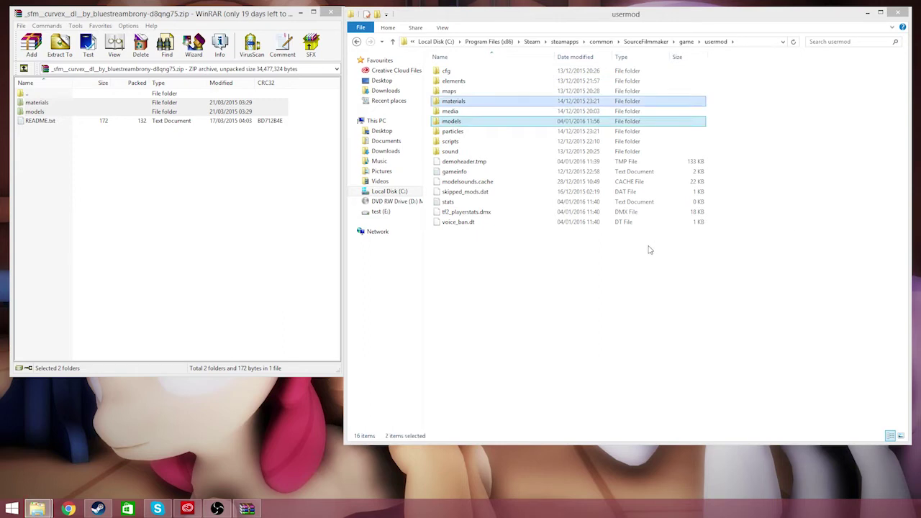
- Close Explorer and WinRAR, then launch Source Filmmaker from the Steam library
click(901, 15)
click(331, 12)
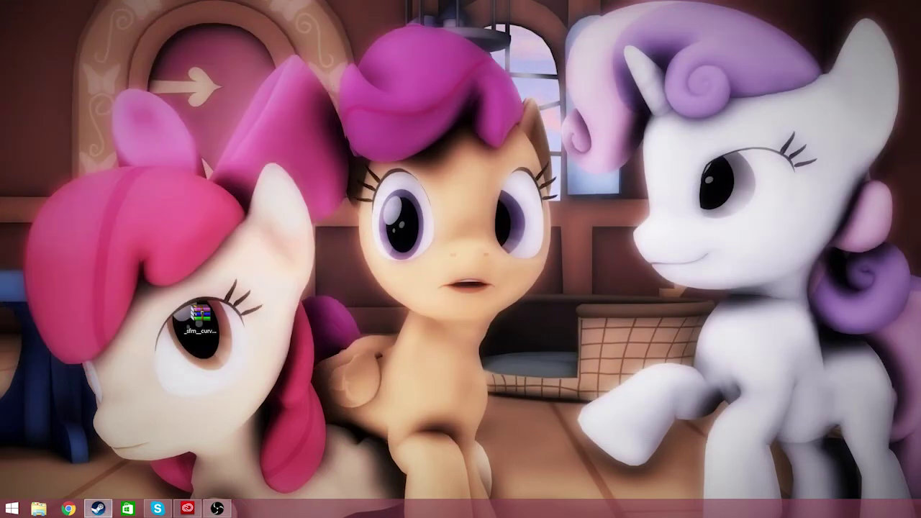
click(96, 508)
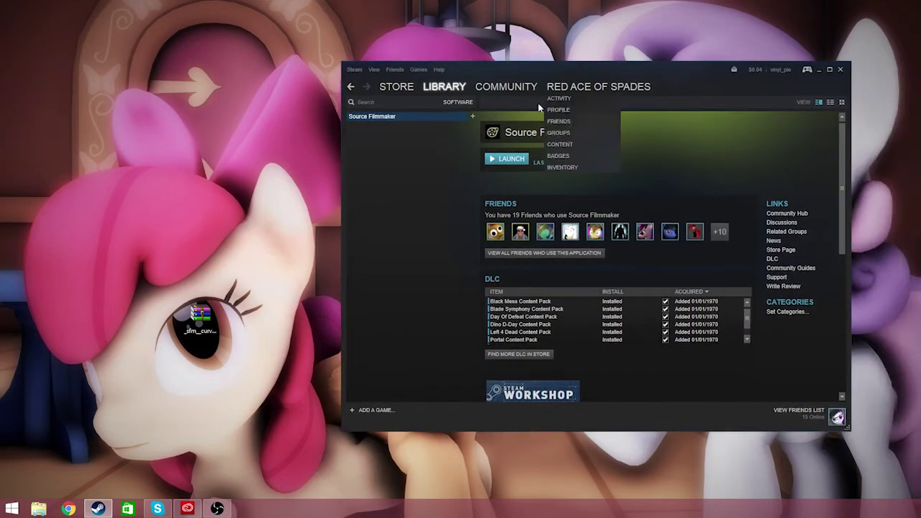
click(502, 159)
click(467, 280)
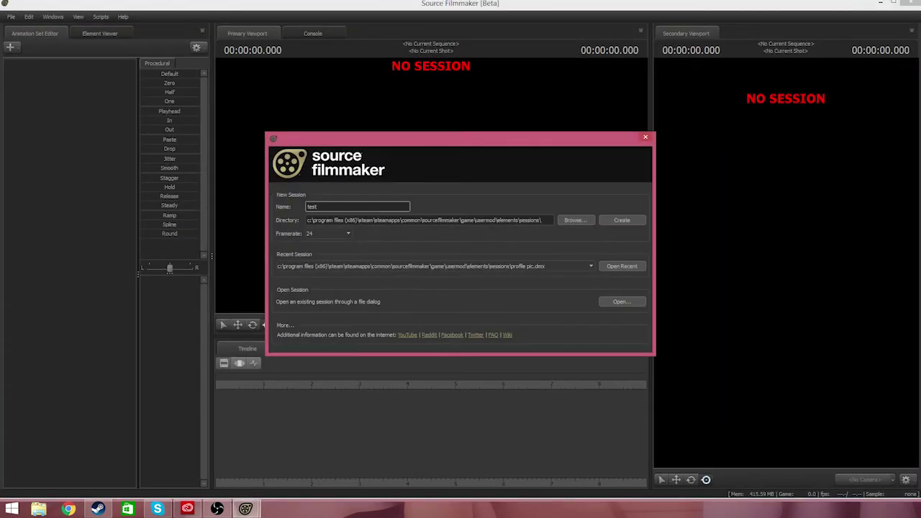
- Create a new session named test12 and dismiss the Workshop queue without downloading
key(ctrl+a)
key(BackSpace)
text(t)
click(620, 220)
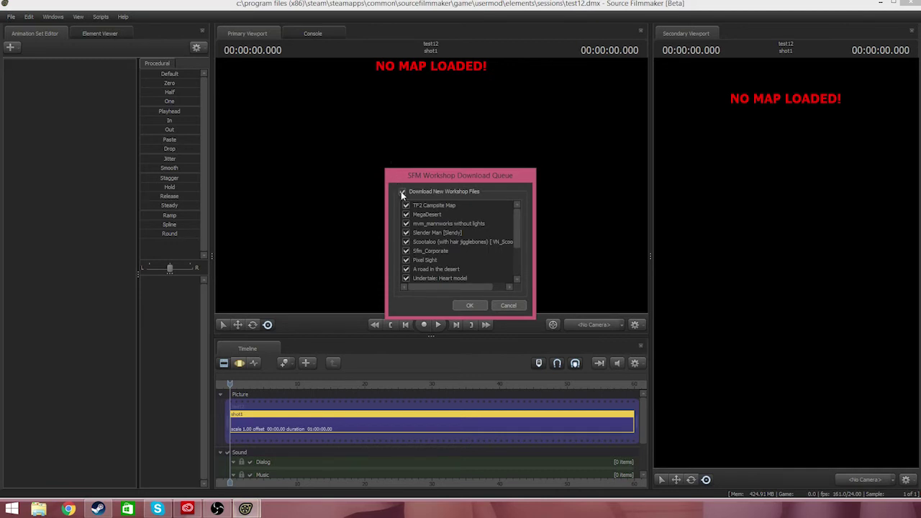
click(402, 193)
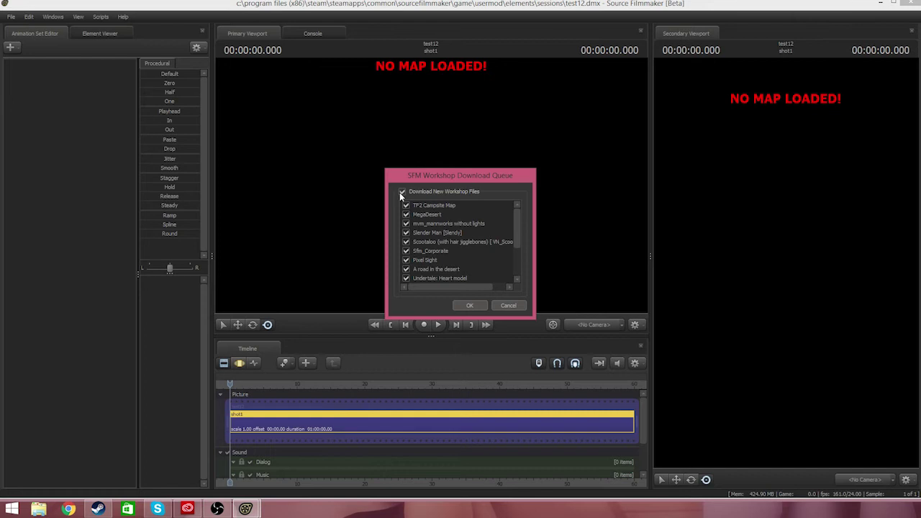
click(469, 307)
- Load the workshop .bsp map via Load Map... and toggle Enable Lighting
right_click(388, 152)
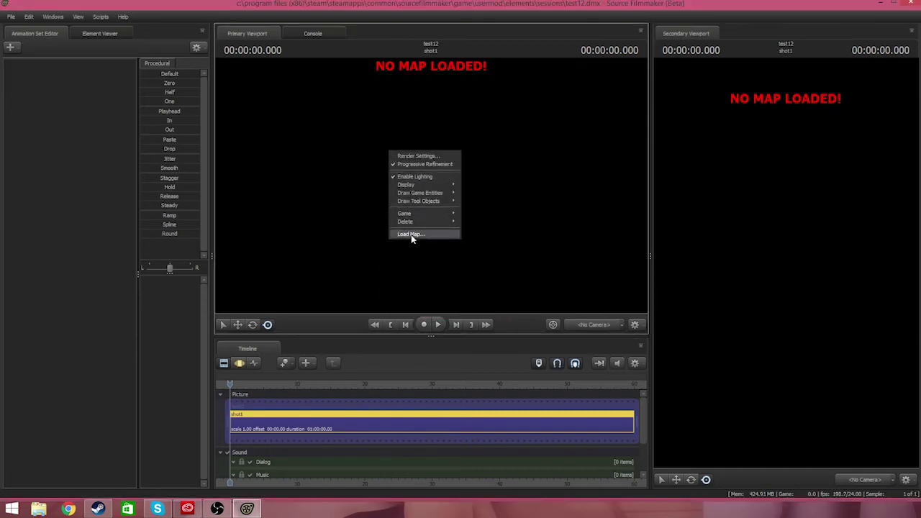
click(410, 234)
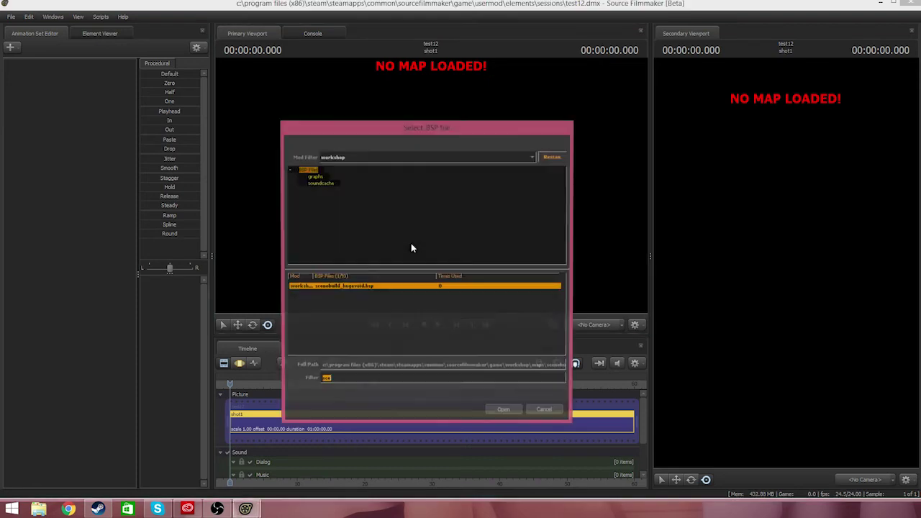
double_click(335, 290)
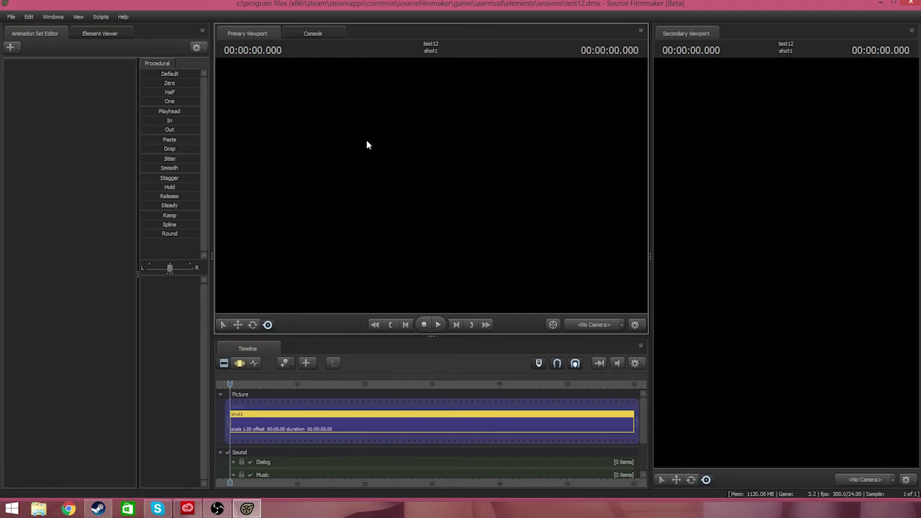
right_click(366, 146)
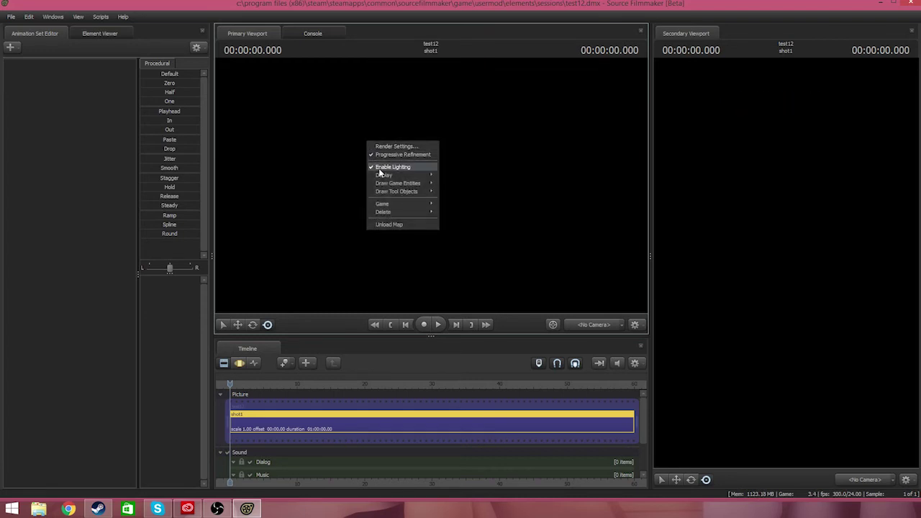
click(384, 169)
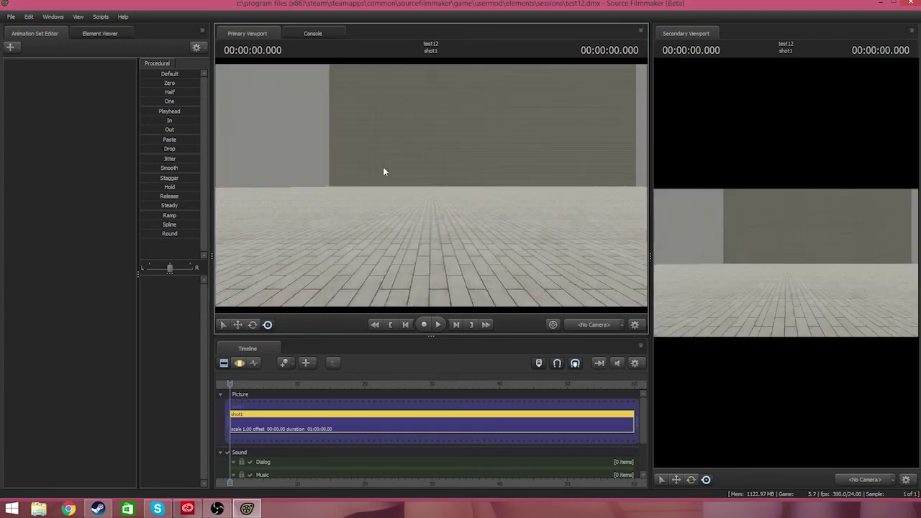
- Create camera1, view through it in the Primary Viewport, and switch the timeline to Motion Editor
right_click(35, 69)
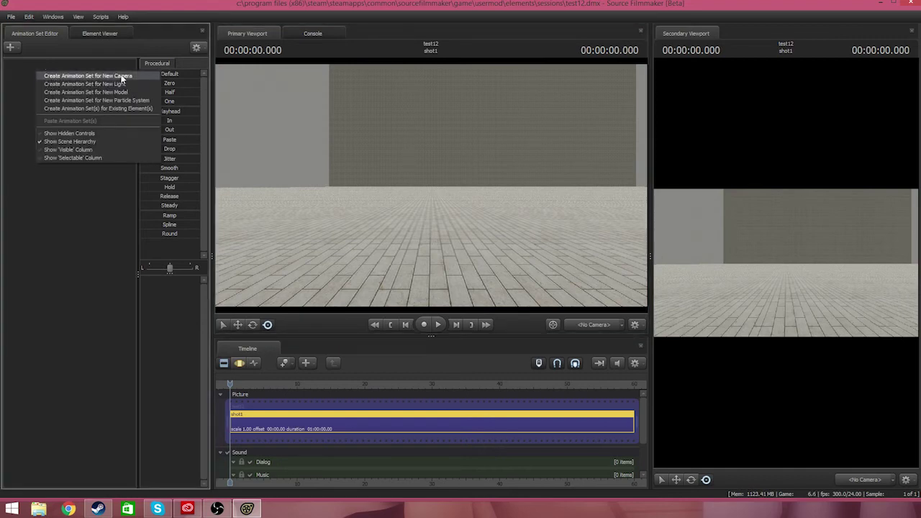
click(121, 77)
click(27, 64)
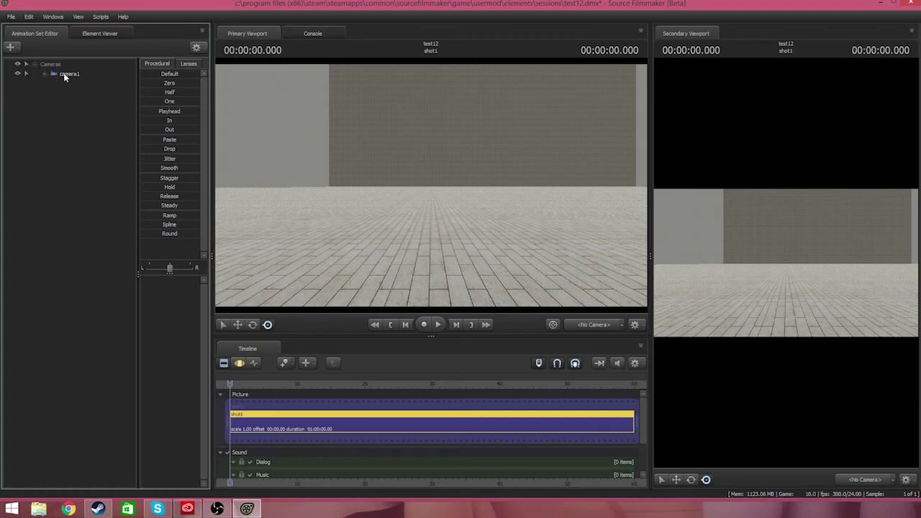
click(65, 75)
drag(64, 77, 414, 136)
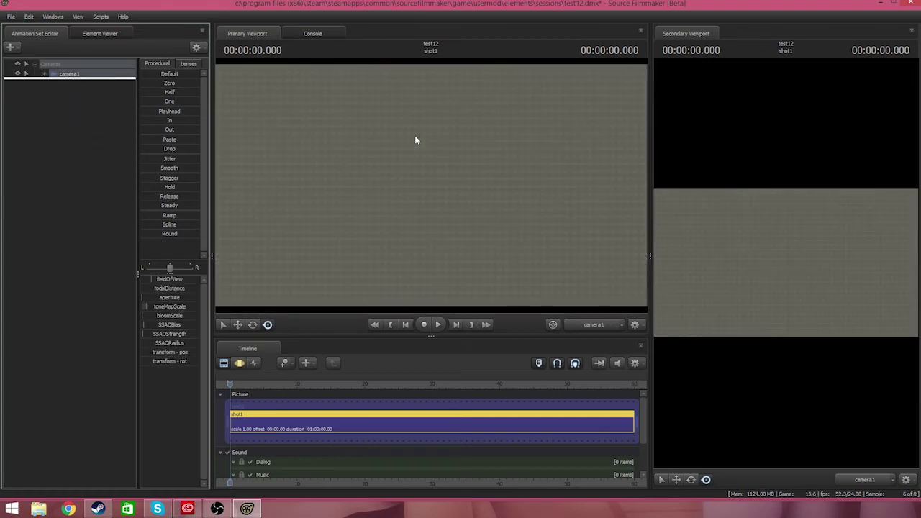
click(240, 363)
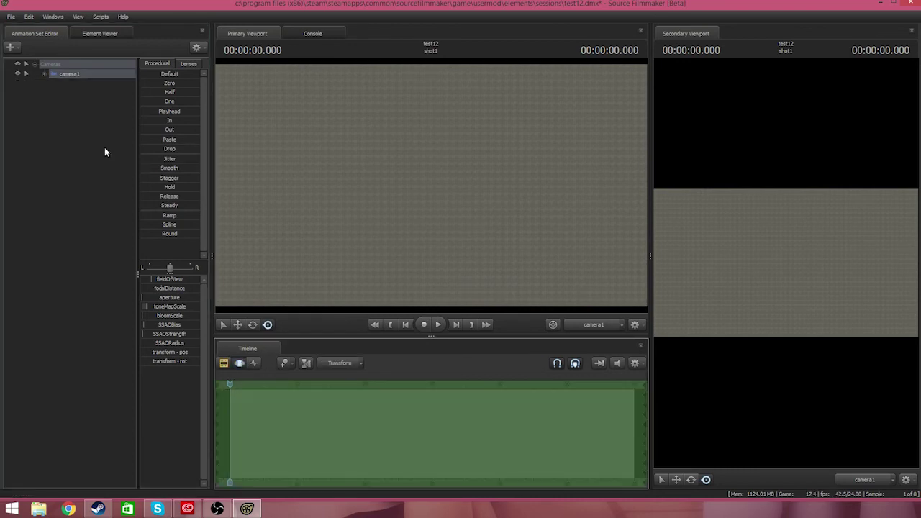
click(41, 108)
- Add a new model animation set, filtering for 'curvex' and opening vn_curvex.mdl
right_click(40, 100)
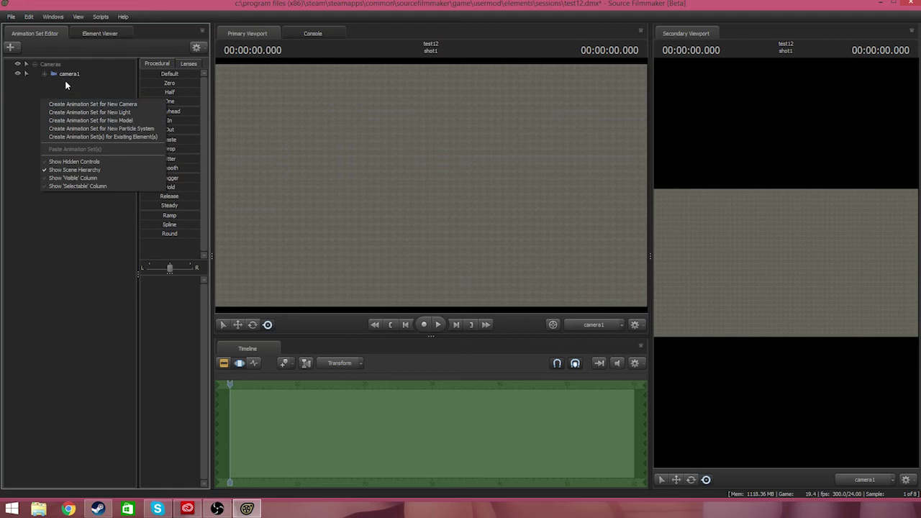
click(66, 85)
click(11, 47)
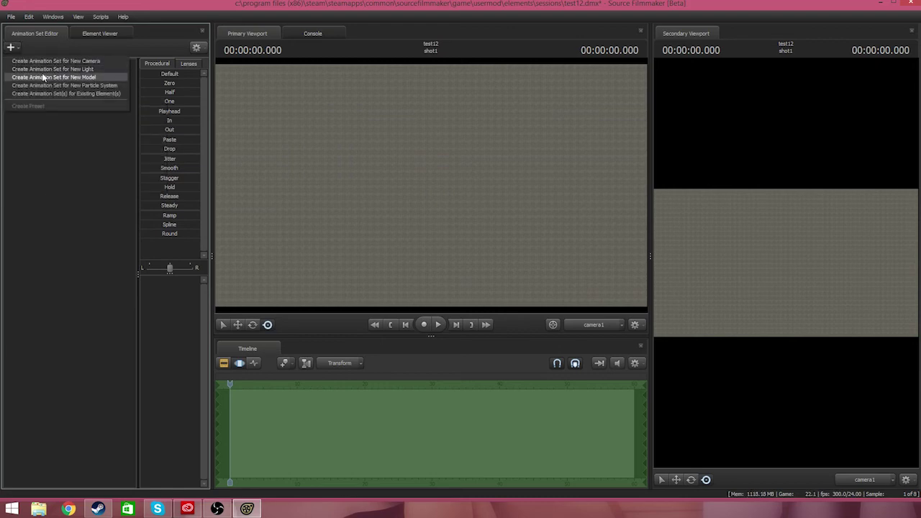
click(43, 77)
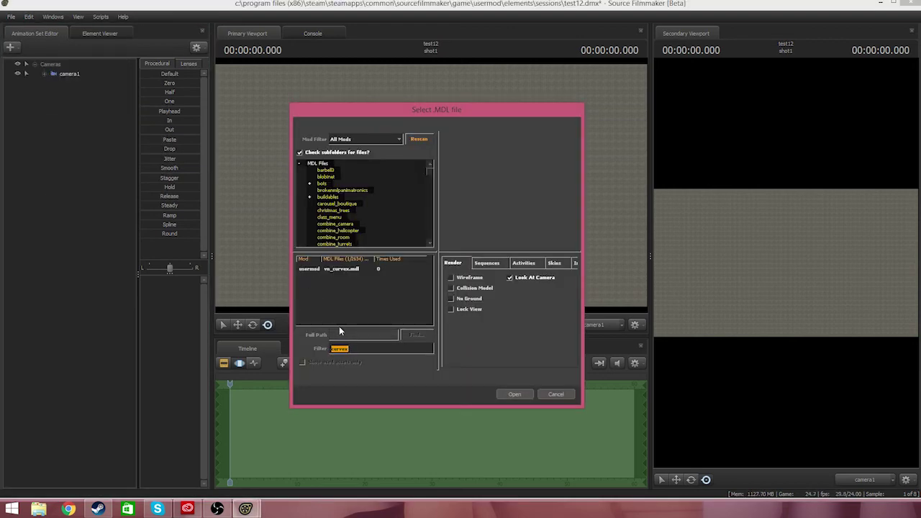
key(BackSpace)
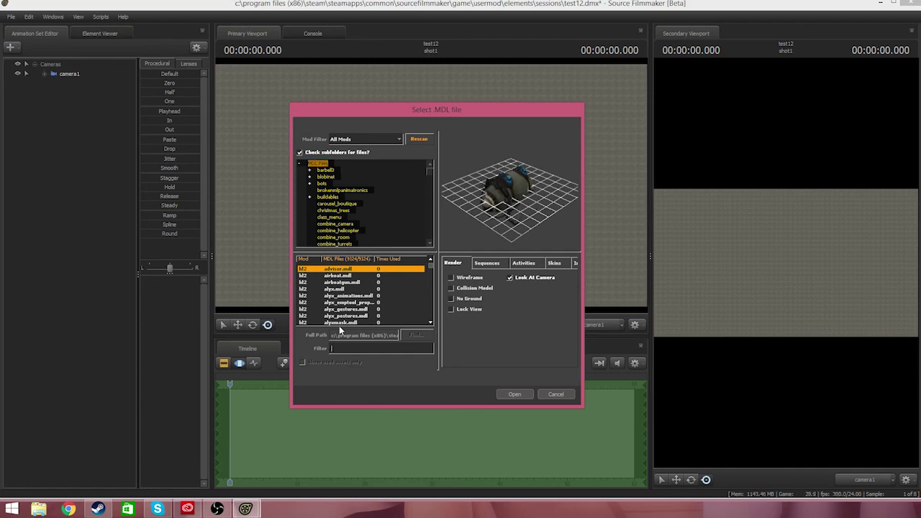
text(c)
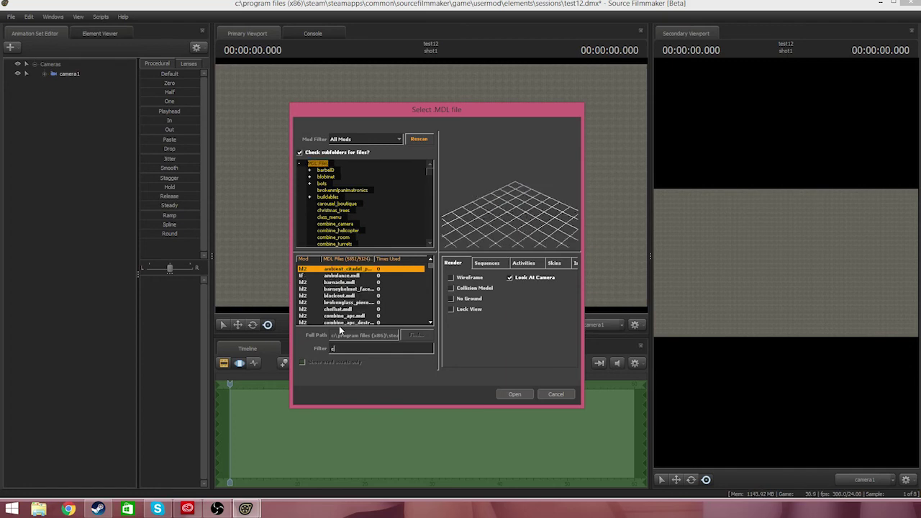
text(urvex)
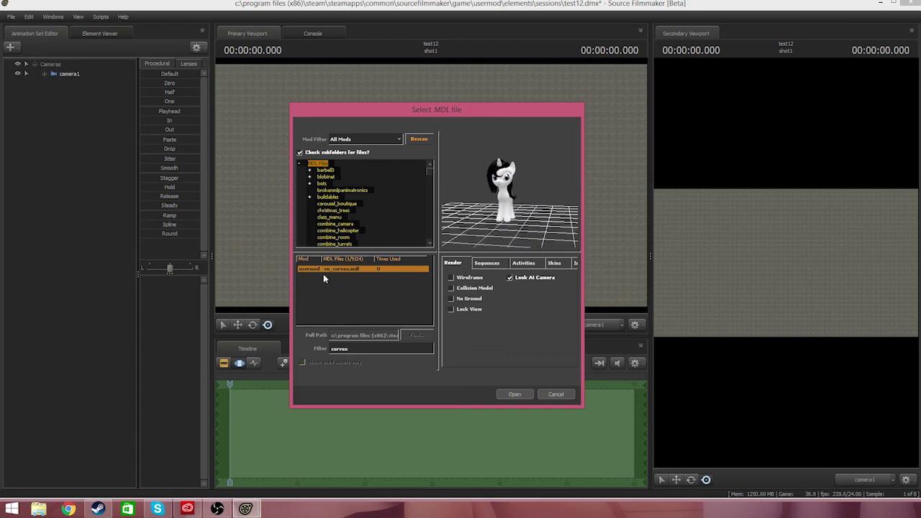
click(522, 396)
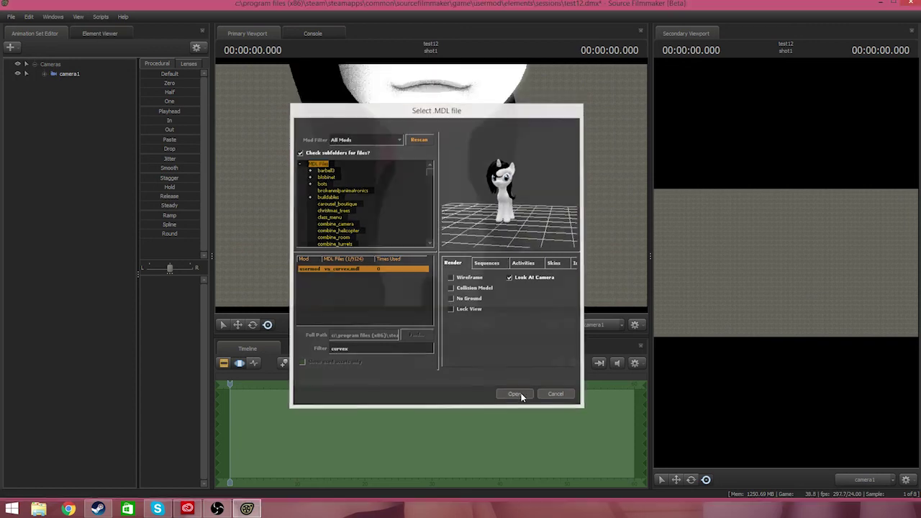
- Select vn_curvex1 and rotate it into a side-on stance
click(65, 85)
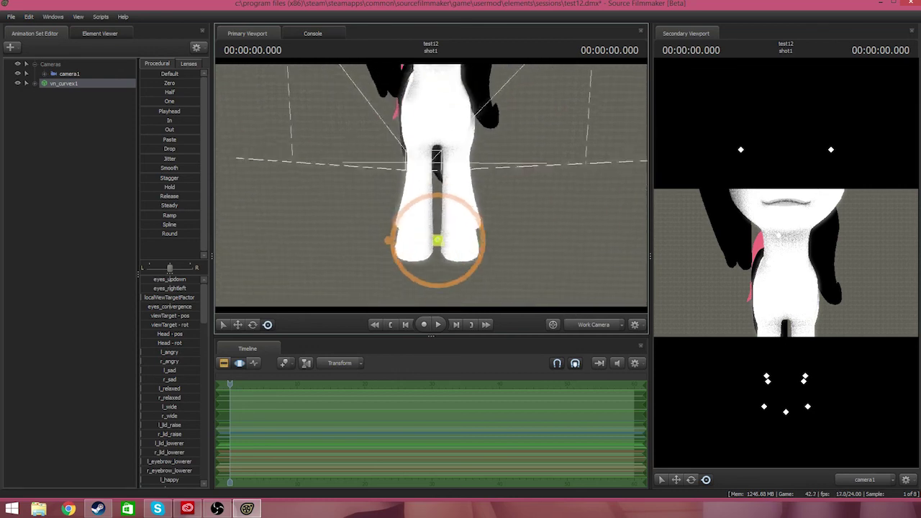
scroll(336, 257, down, 10)
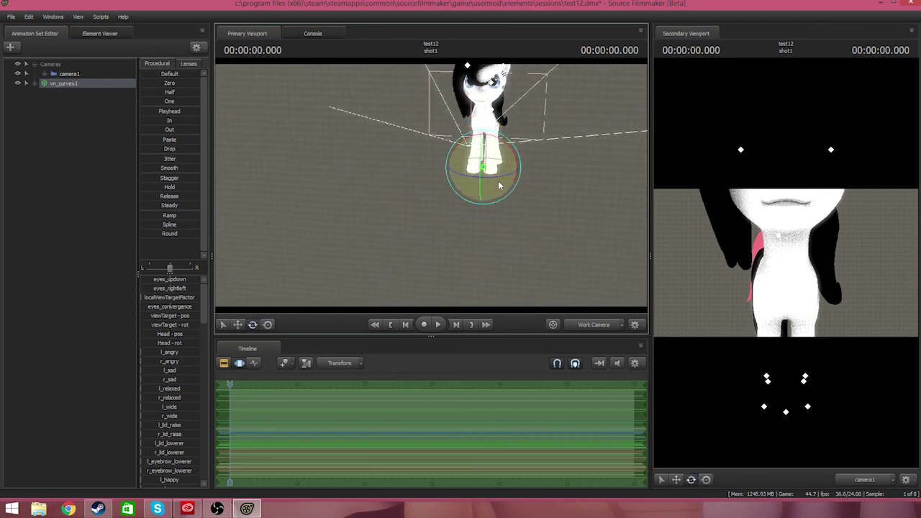
mouse_move(499, 177)
mouse_down()
mouse_move(459, 181)
mouse_move(506, 128)
mouse_up()
key(w)
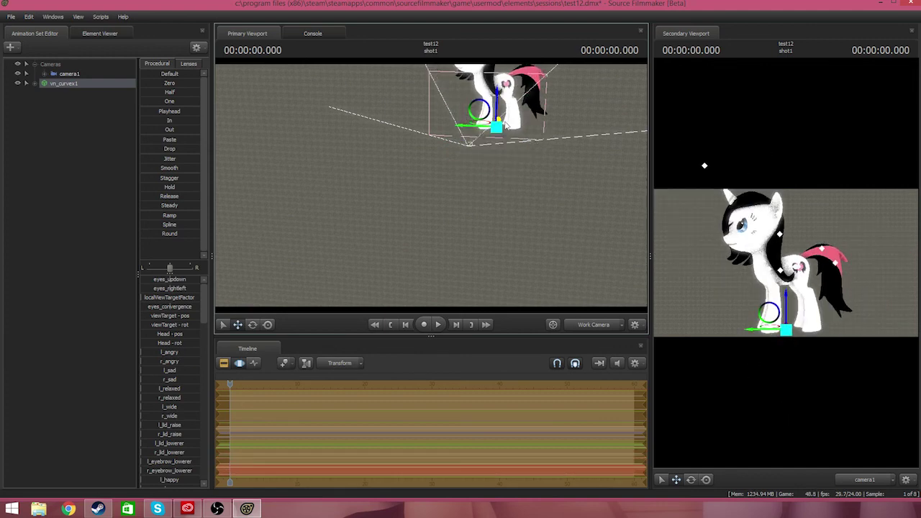
- Select the RightForearm and RightHand bones and rotate them to raise the right foreleg
click(89, 163)
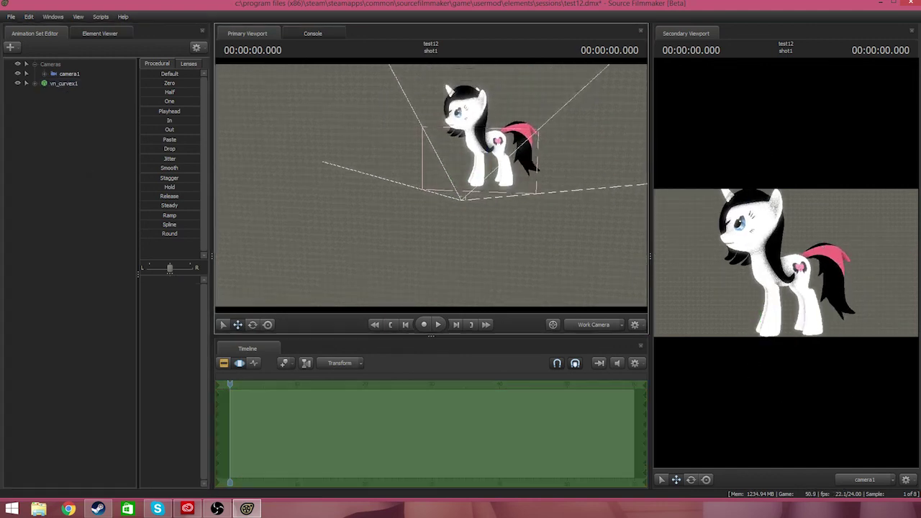
click(477, 155)
key(e)
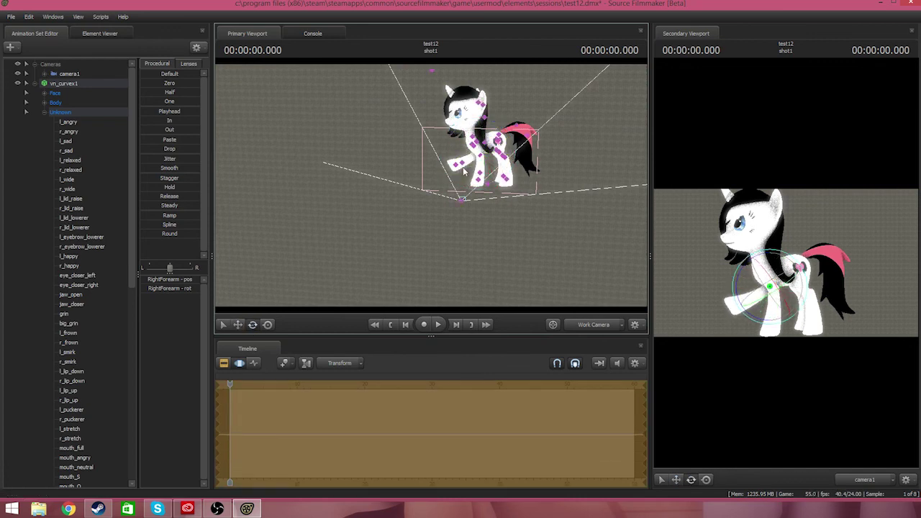
click(460, 161)
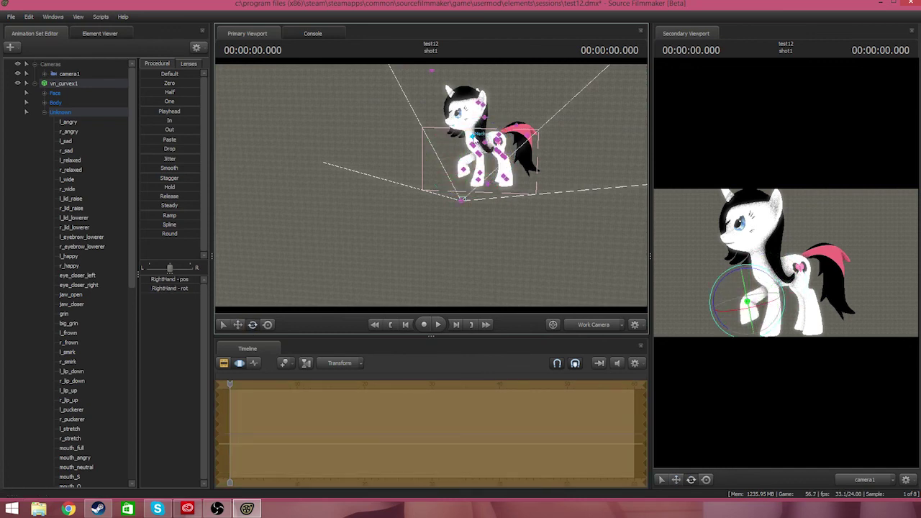